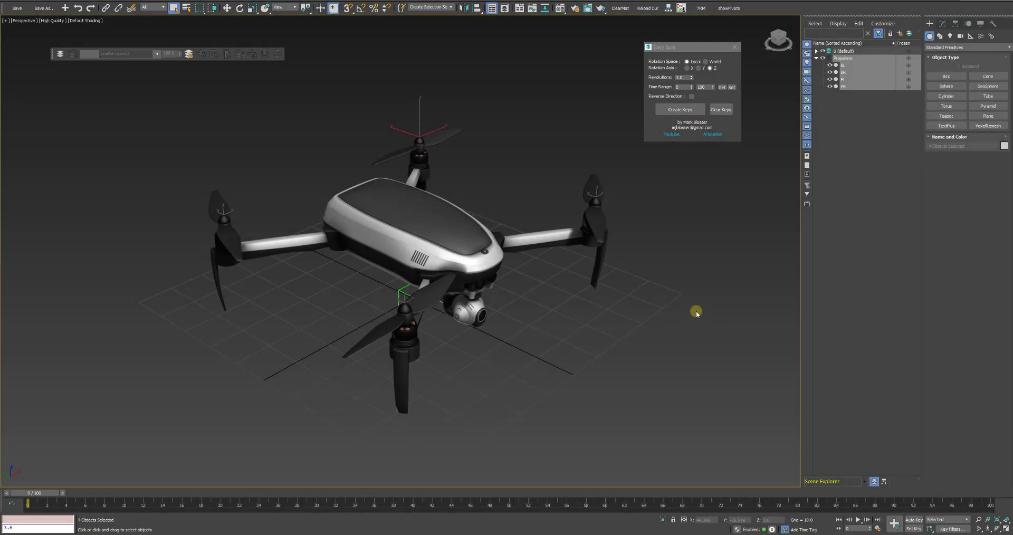
Key the four propellers to spin 3 revolutions about local Z over frames 0–100
mouse_move(696, 49)
mouse_down()
mouse_move(682, 49)
mouse_move(693, 56)
mouse_up()
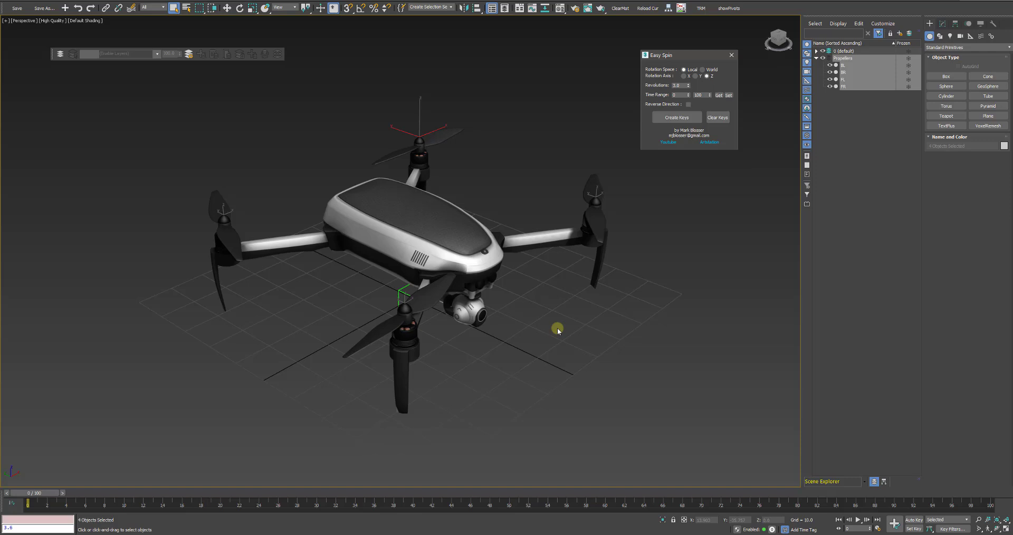
alt+middle_drag(490, 354, 521, 357)
alt+middle_drag(335, 289, 651, 312)
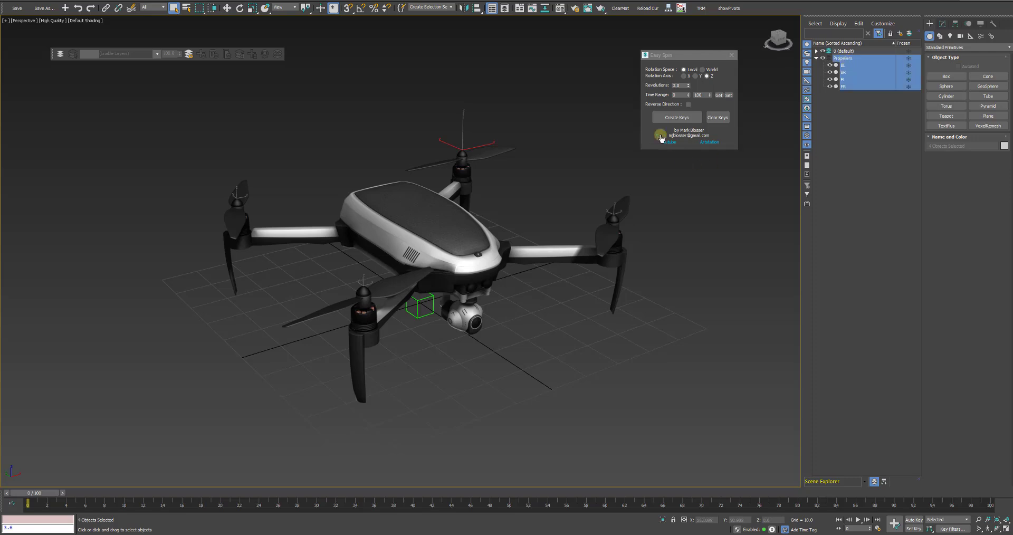
mouse_move(686, 58)
mouse_down()
mouse_move(674, 57)
mouse_move(690, 58)
mouse_up()
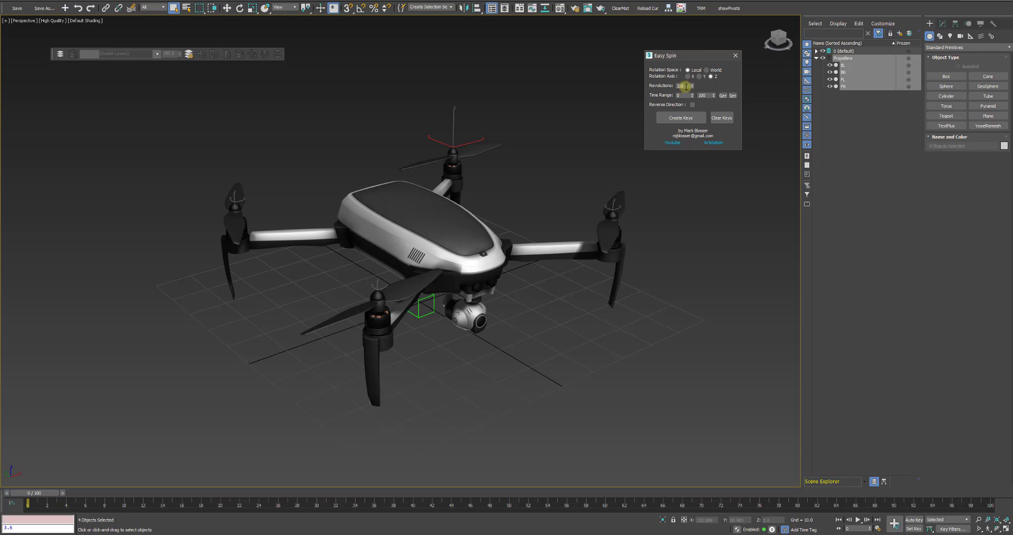
click(672, 122)
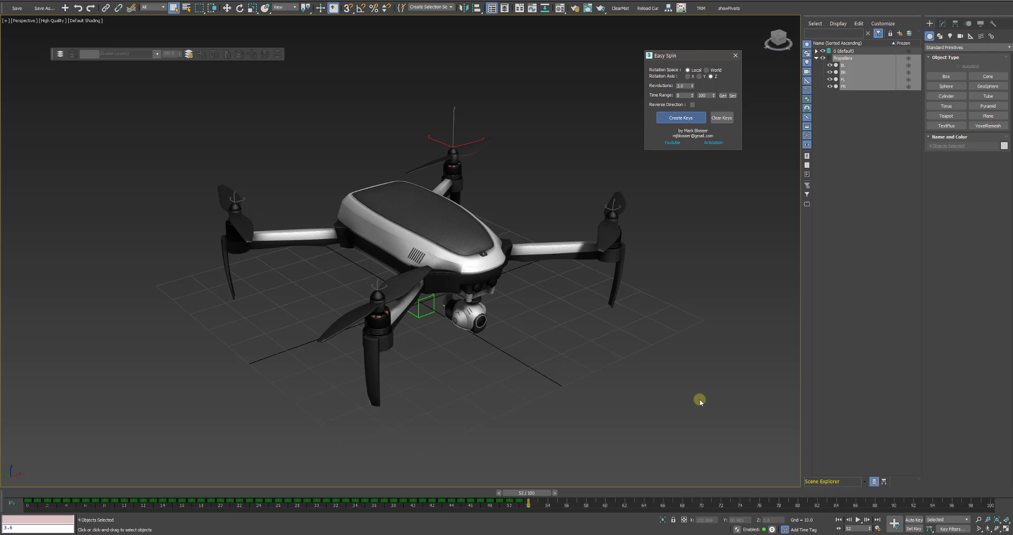
Play the propeller spin, viewing the drone from a couple of different angles
key(/)
key(shift+z)
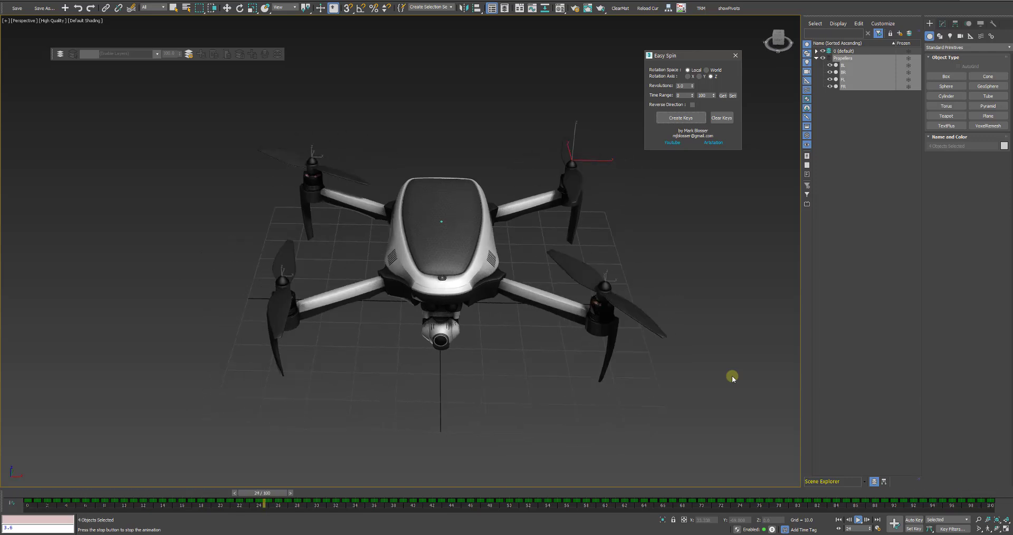
key(shift+z)
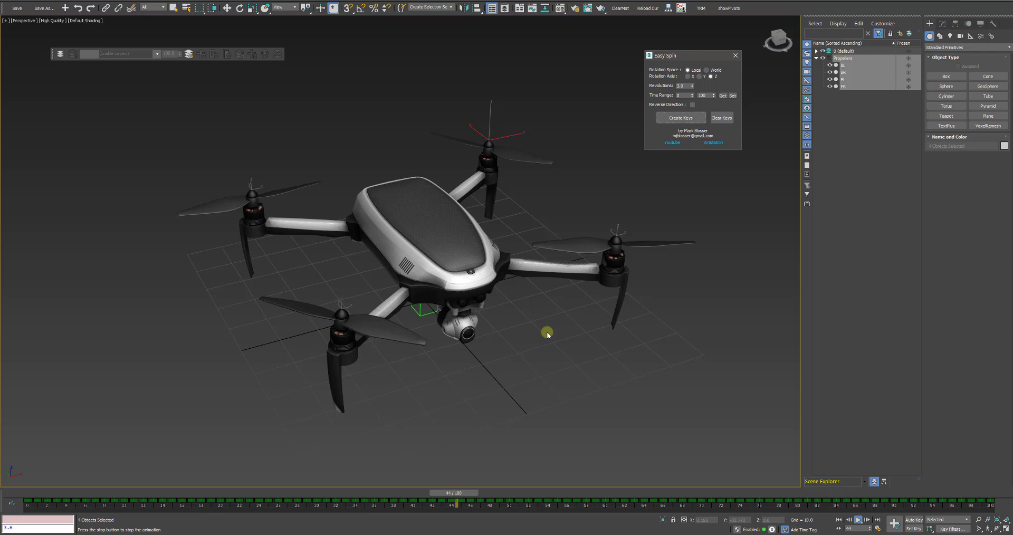
Stop playback and clear the propellers' Easy Spin keys, leaving the drone unanimated
click(726, 121)
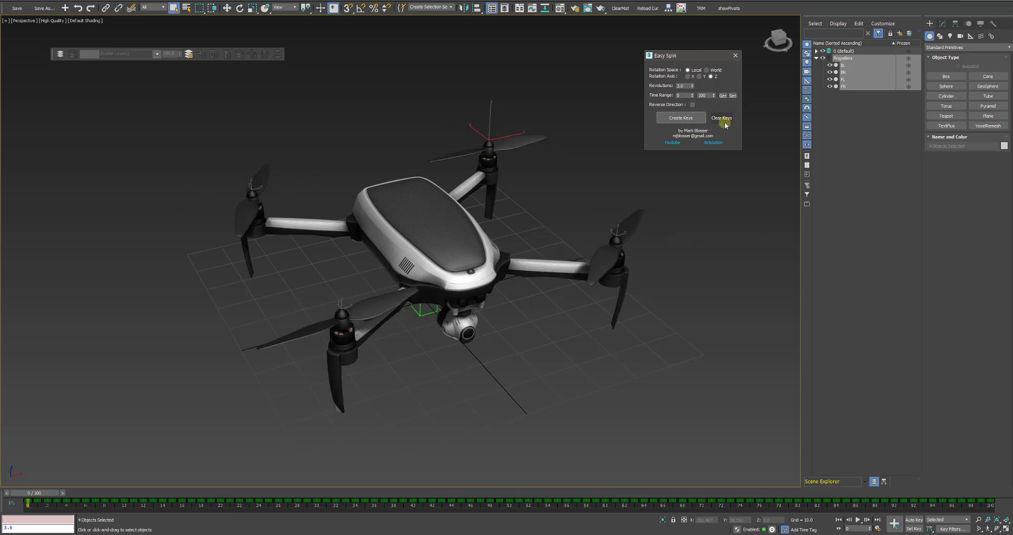
click(720, 118)
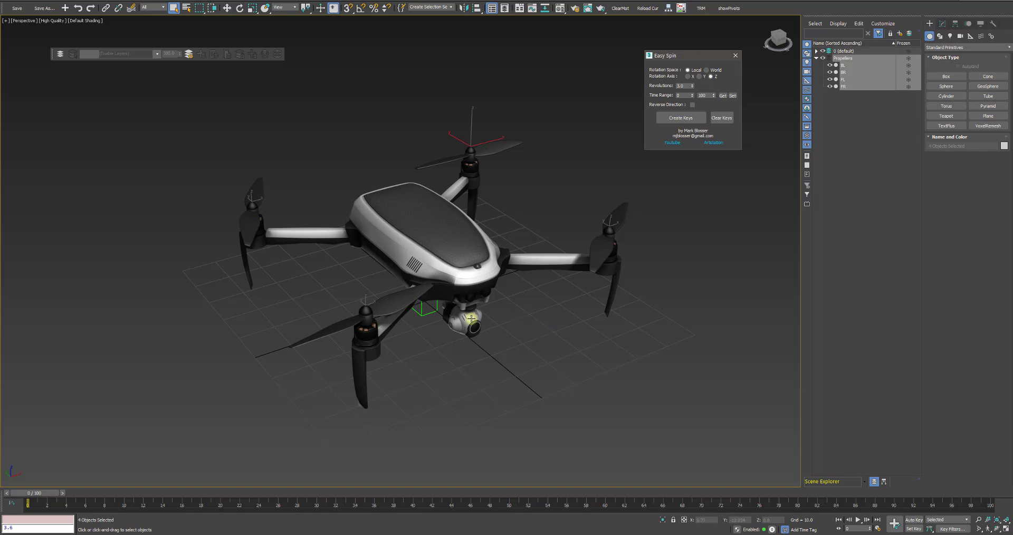
alt+middle_drag(472, 319, 400, 312)
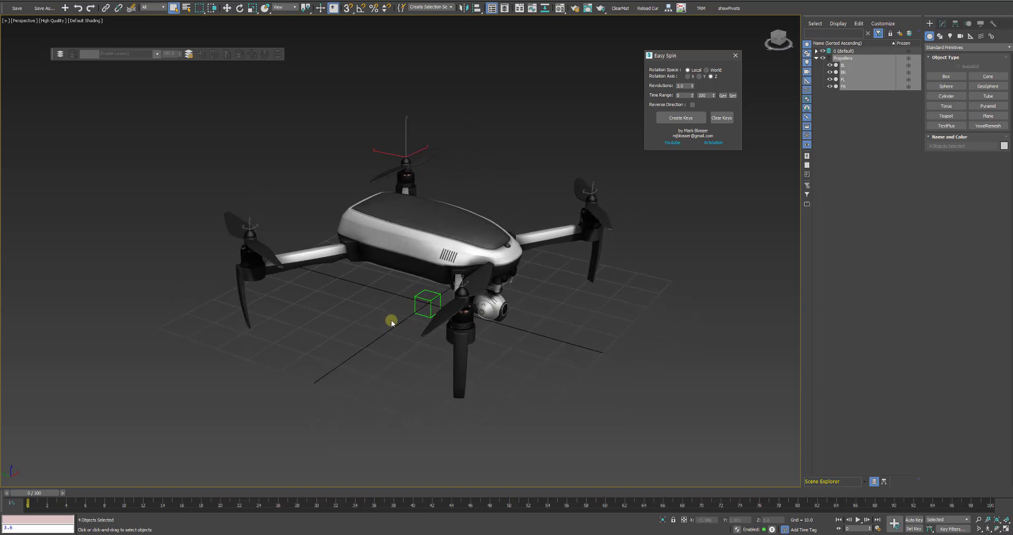
Select the drone's Root helper, check AnimLayer01, and play the flight animation back to frame 0
click(416, 298)
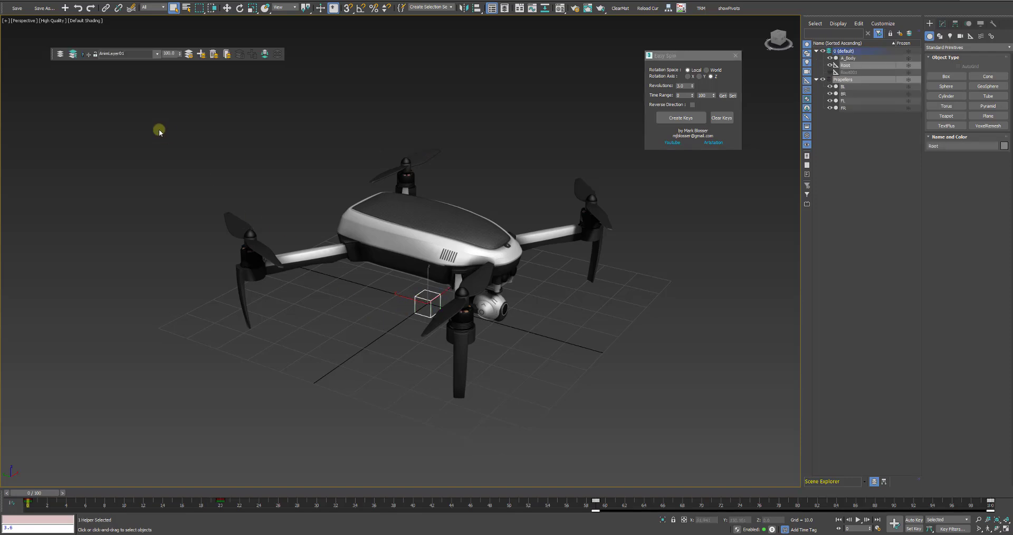
click(157, 54)
key(/)
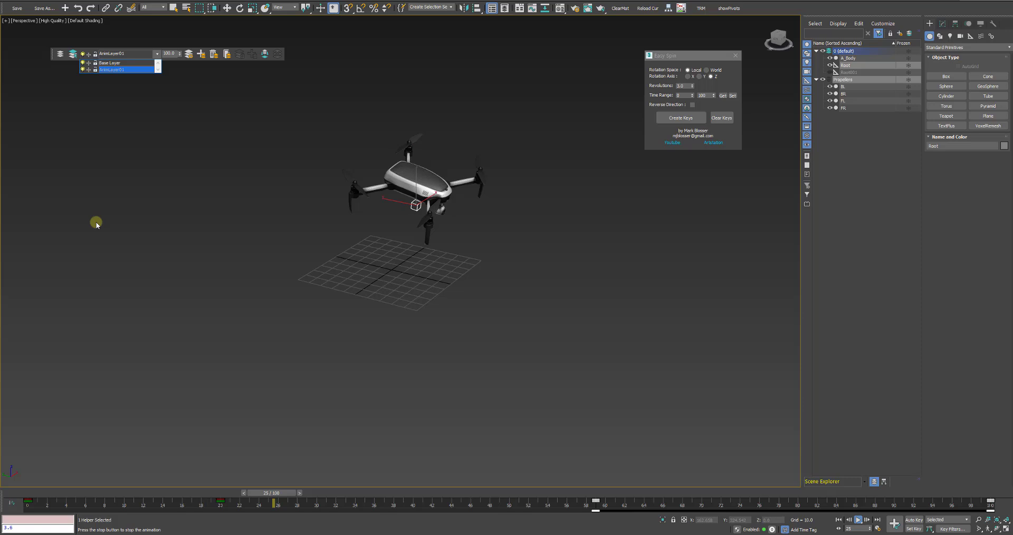
key(Escape)
Select all four propellers through the Propellers layer in Scene Explorer
click(843, 81)
click(787, 122)
double_click(842, 59)
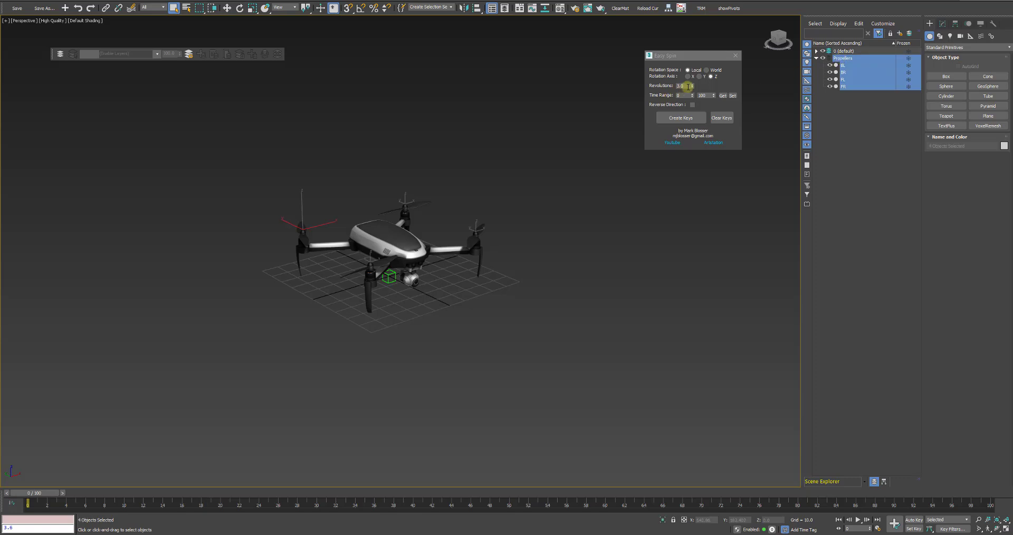
Key the propellers for 20 revolutions over frames 0–100 and play the flight
double_click(682, 86)
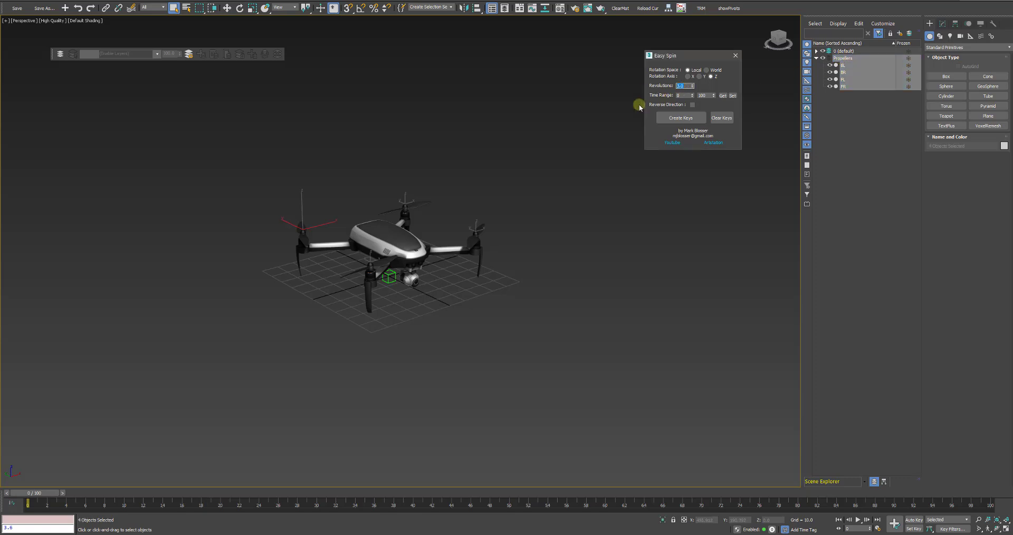
text(20)
click(680, 119)
key(/)
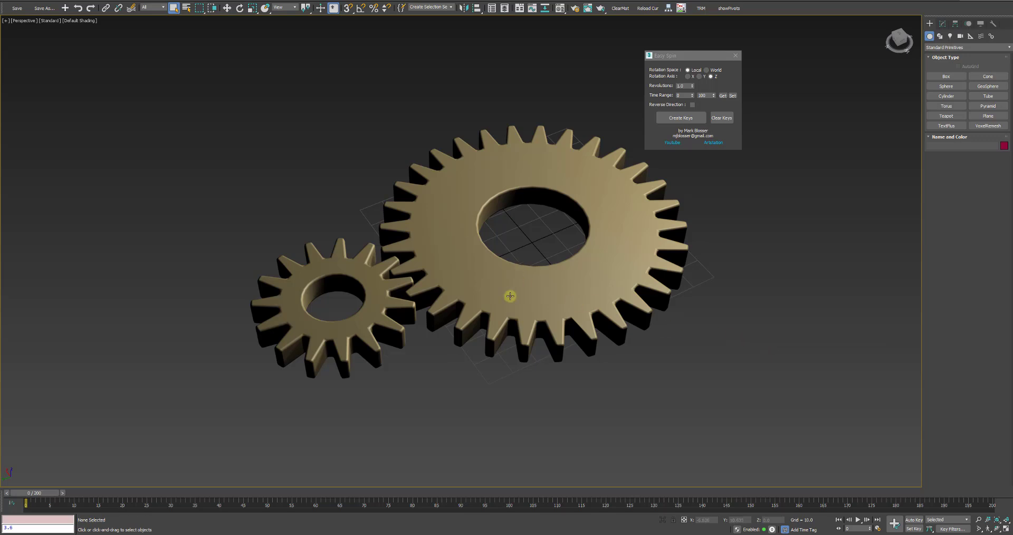
Select the large gear Gear-30 and move the Easy Spin panel out of the way
click(507, 302)
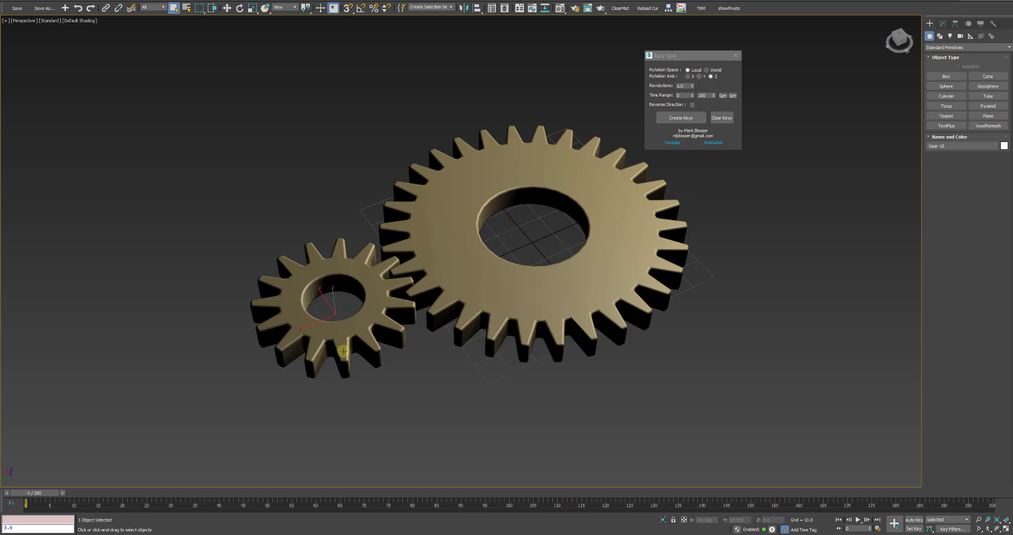
key(ctrl+z)
key(ctrl+z)
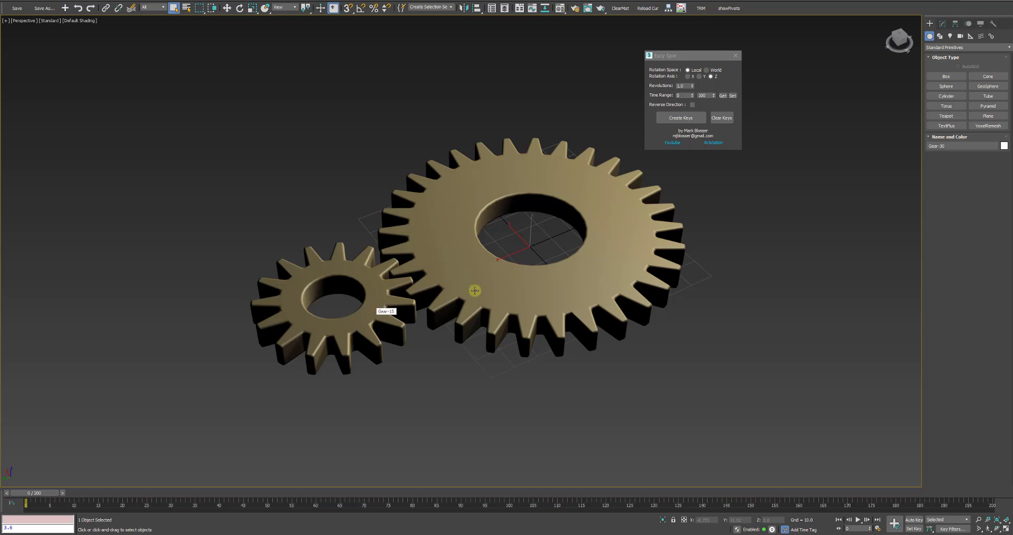
key(ctrl+z)
key(ctrl+z)
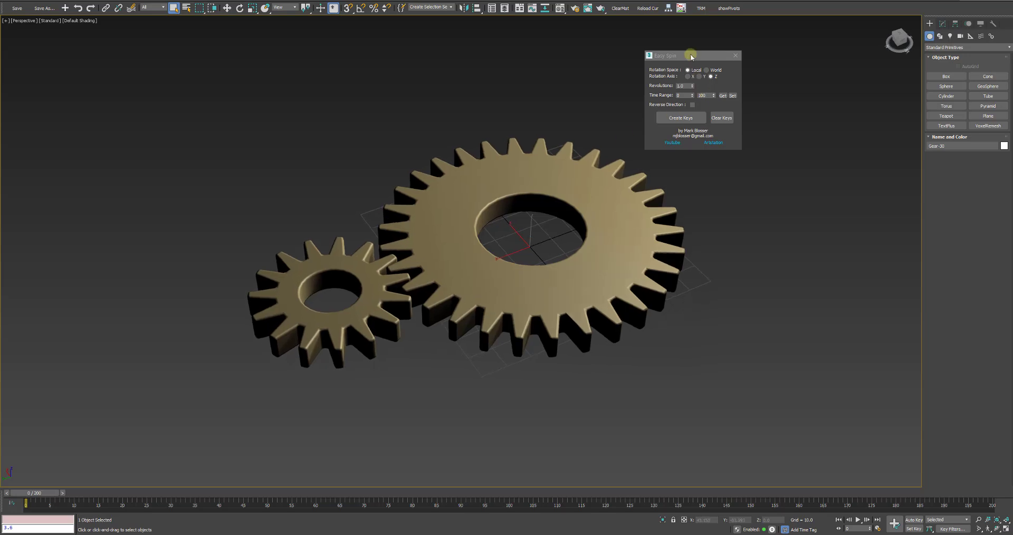
drag(692, 56, 755, 54)
Set the Easy Spin end frame to 200, key Gear-30 for 1.0 revolution, and play it
click(580, 268)
click(732, 142)
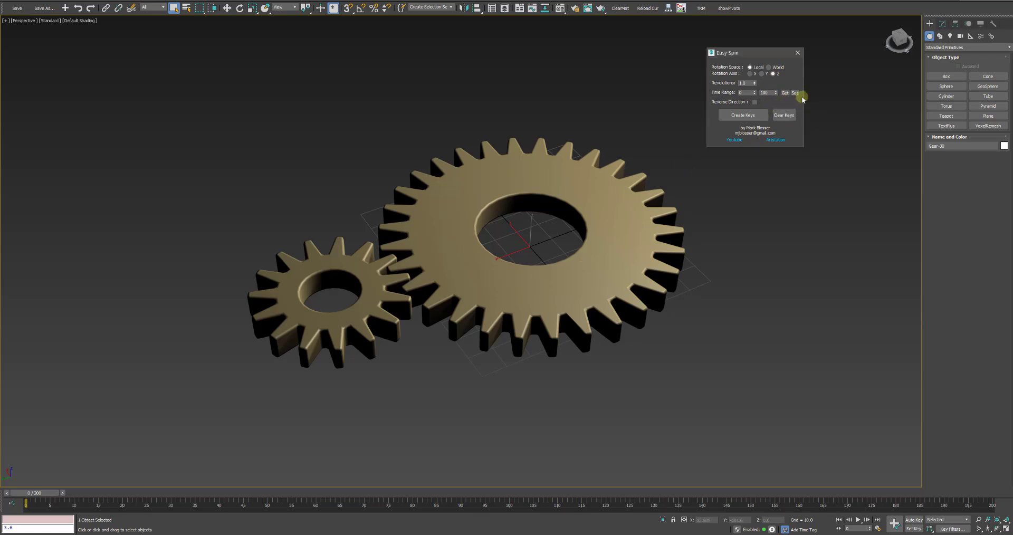
click(785, 93)
click(732, 117)
click(729, 115)
key(/)
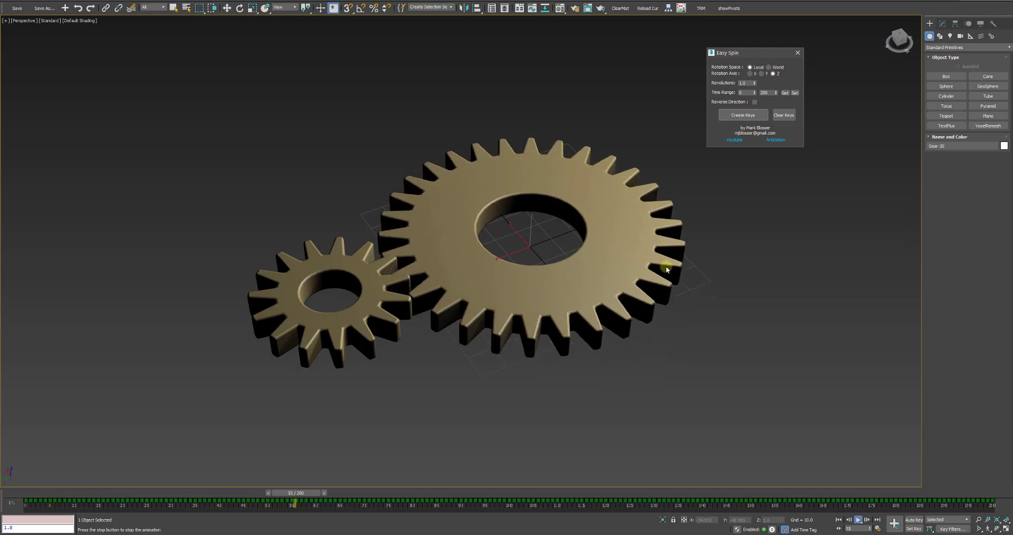
key(Escape)
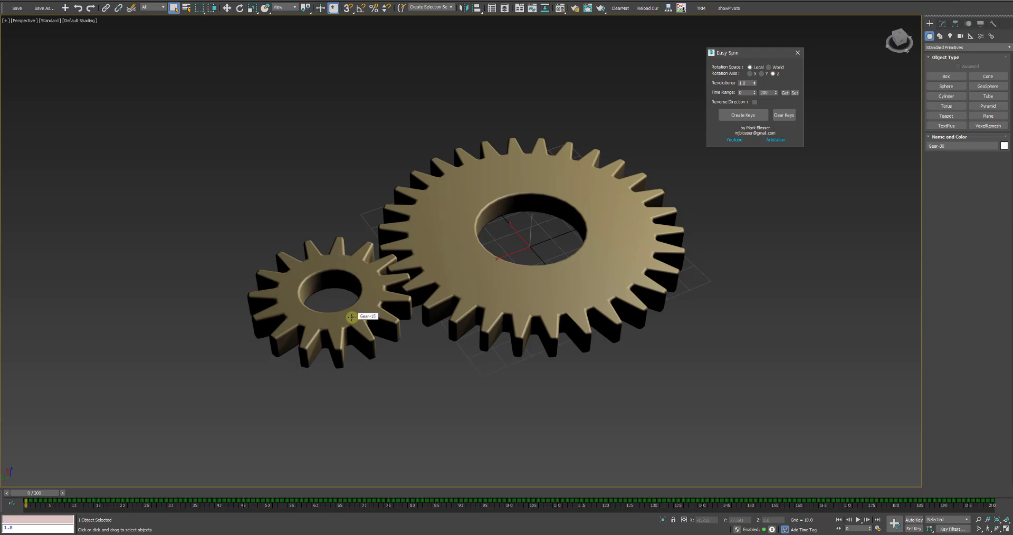
Key Gear-15 with reversed spin direction over frames 0–200 and play it back to frame 0
click(352, 317)
double_click(747, 83)
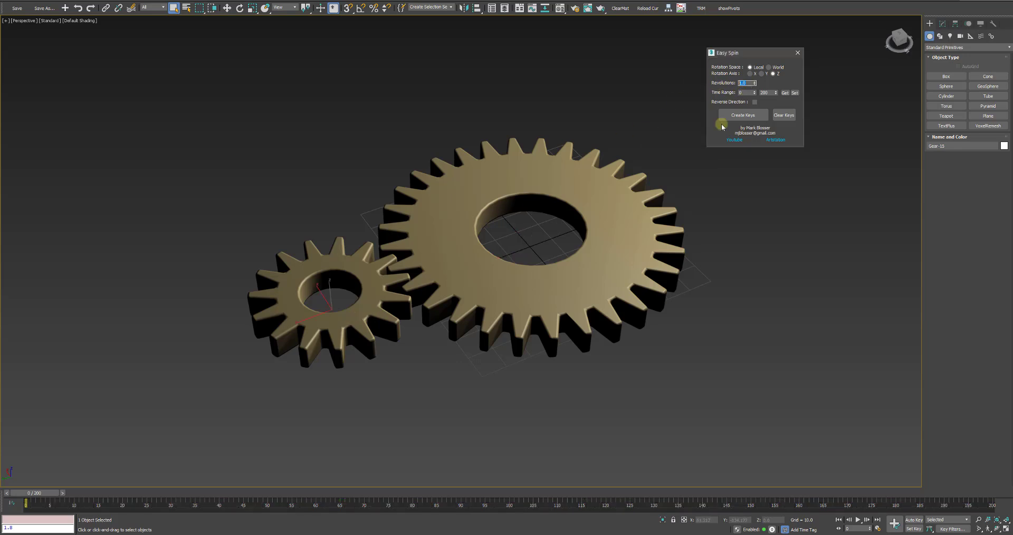
click(755, 103)
click(749, 116)
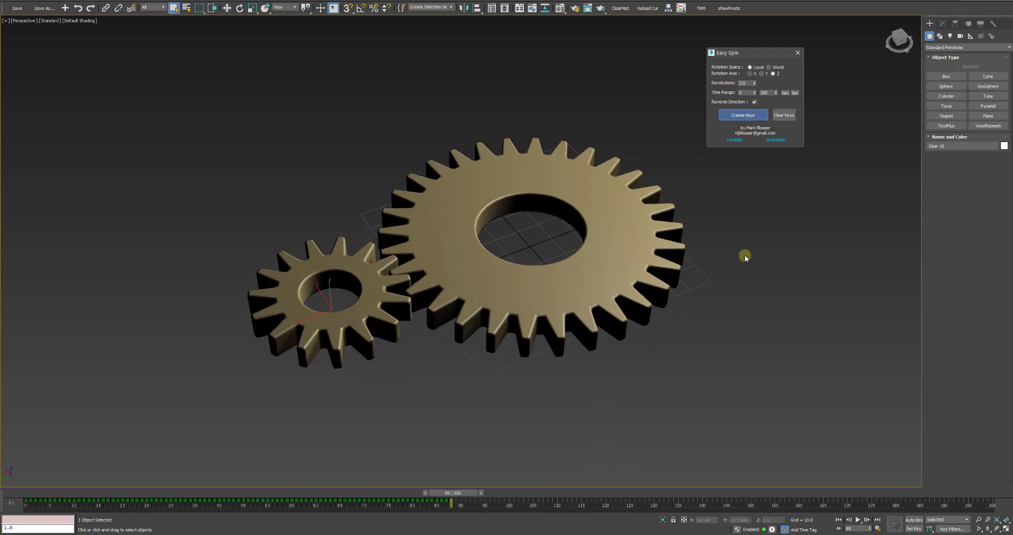
key(slash)
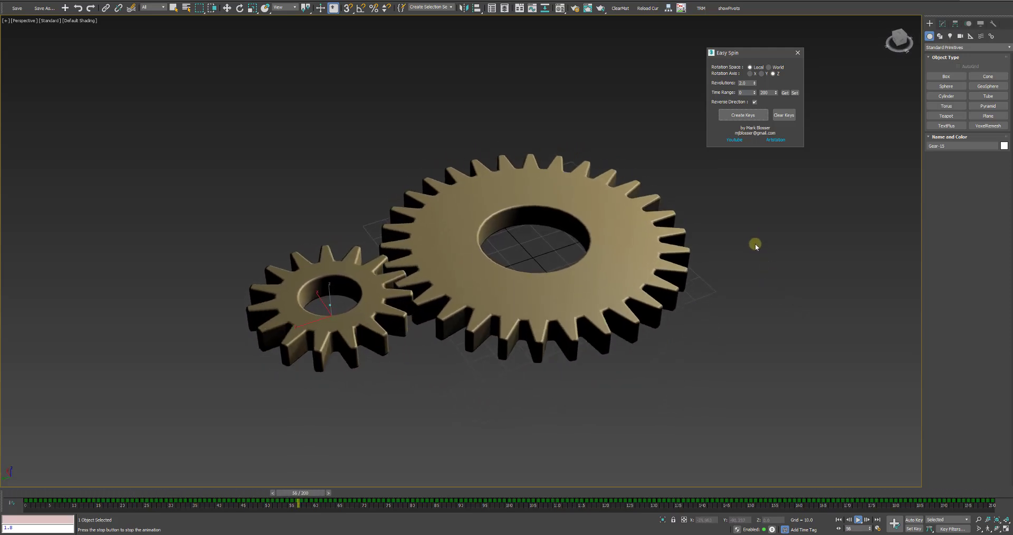
scroll(755, 243, up, 3)
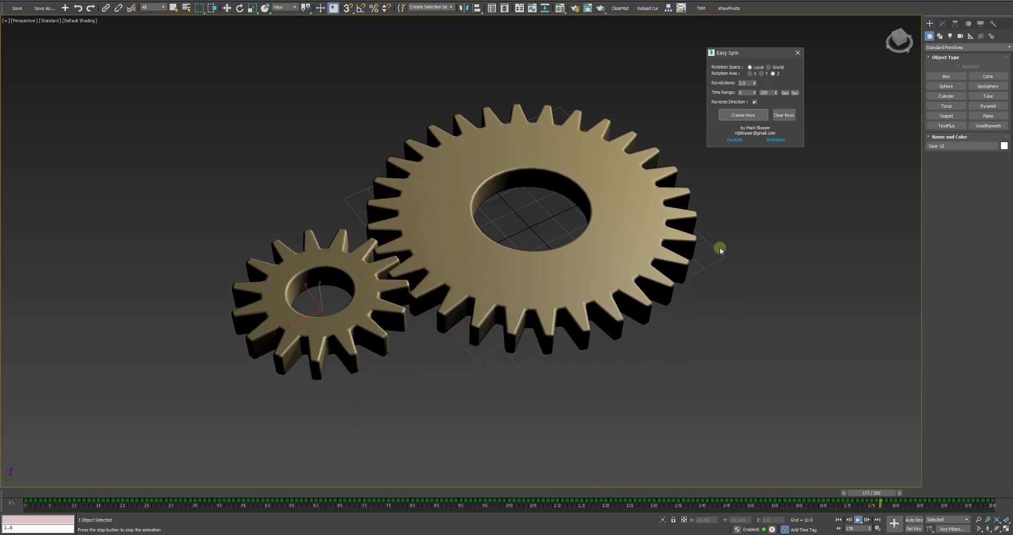
key(Home)
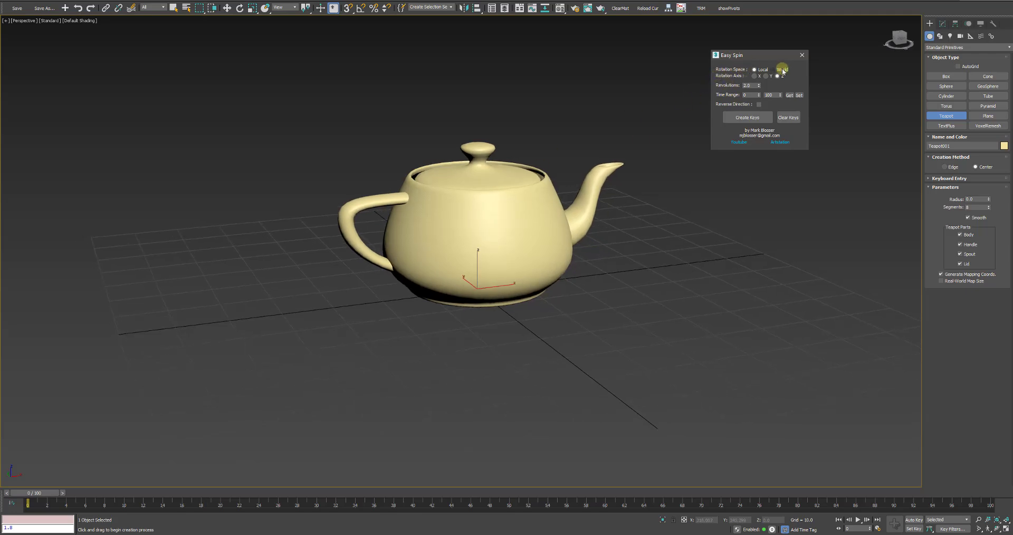
Key Teapot001 spinning about Z over frames 0–100, play it, and stop at frame 0
alt+middle_drag(532, 377, 532, 367)
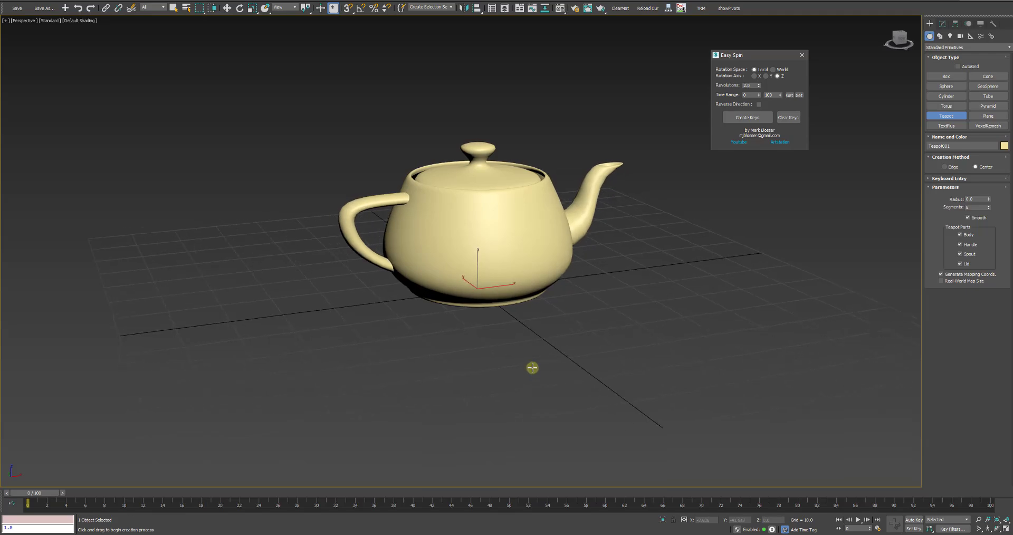
key(w)
click(738, 118)
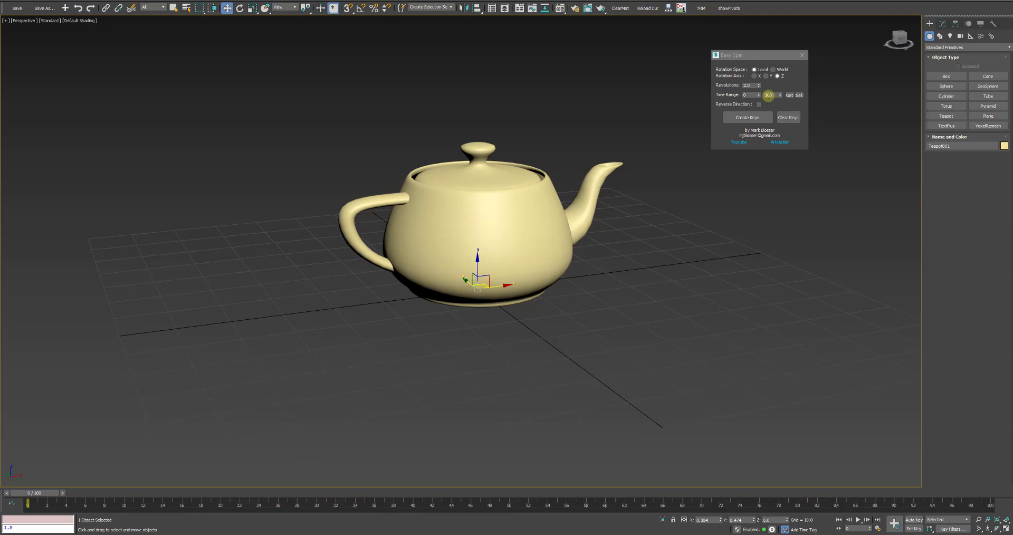
click(773, 79)
click(743, 119)
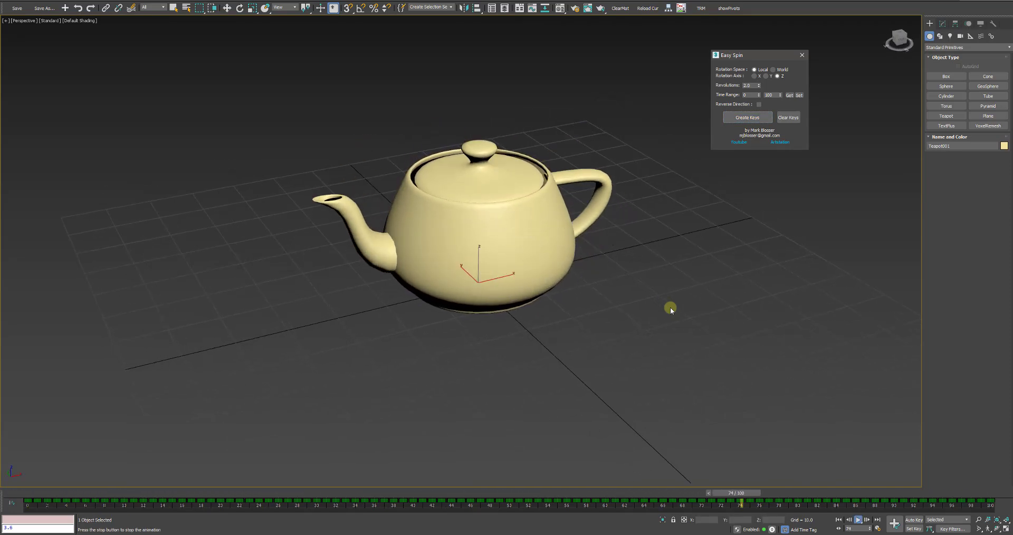
key(Home)
Clear the teapot's spin keys and rotate Teapot001 so it tilts off upright
key(w)
click(784, 119)
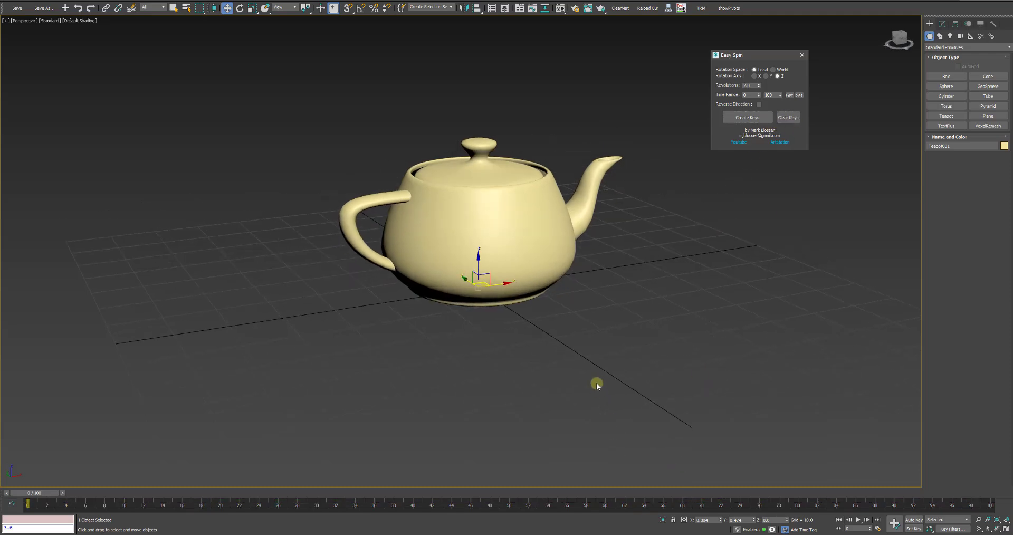
key(e)
scroll(597, 382, up, 2)
alt+middle_drag(592, 396, 504, 290)
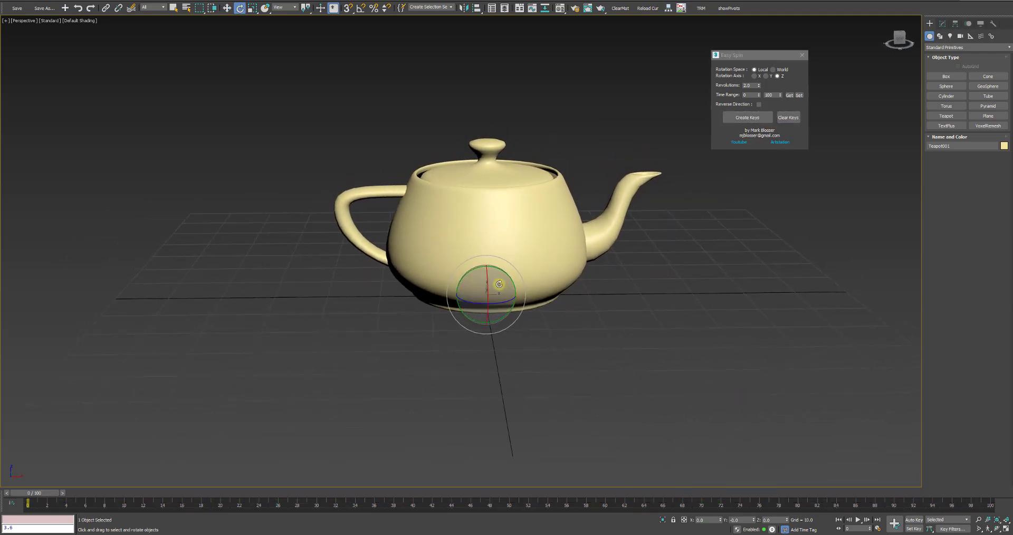
drag(504, 289, 514, 286)
drag(516, 290, 528, 301)
alt+middle_drag(530, 302, 641, 268)
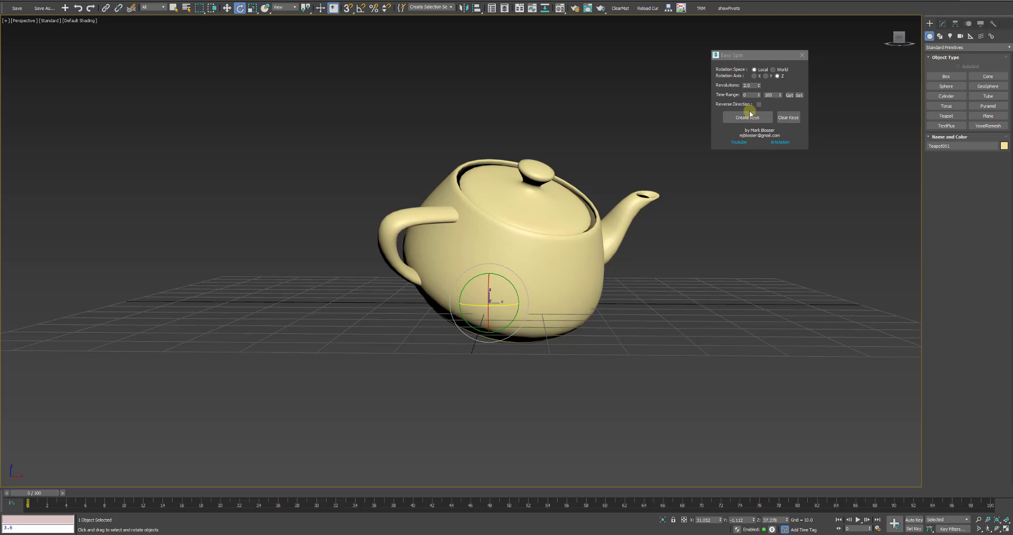
Key the tilted teapot's local Z spin, set Local reference coordinates, and play it
click(748, 118)
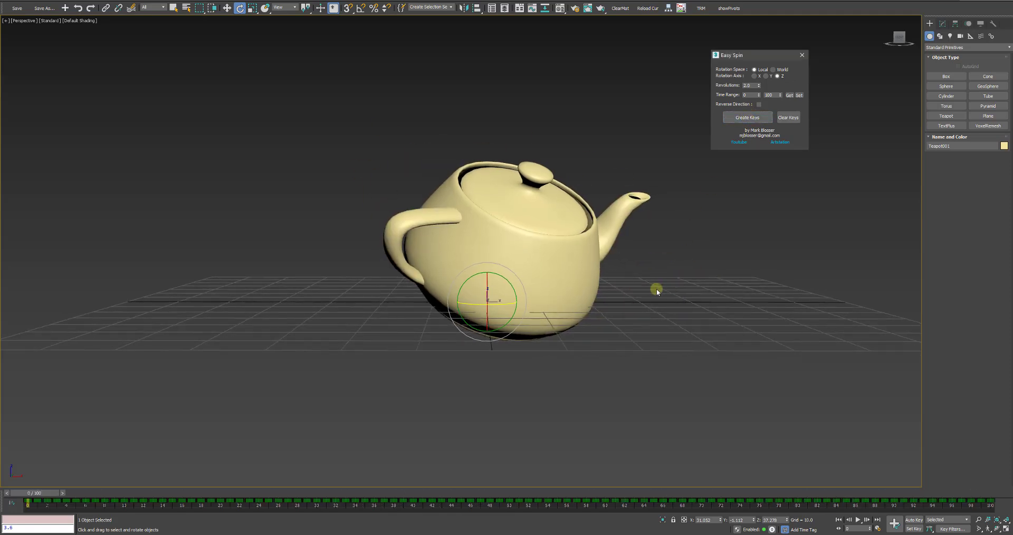
key(w)
click(281, 7)
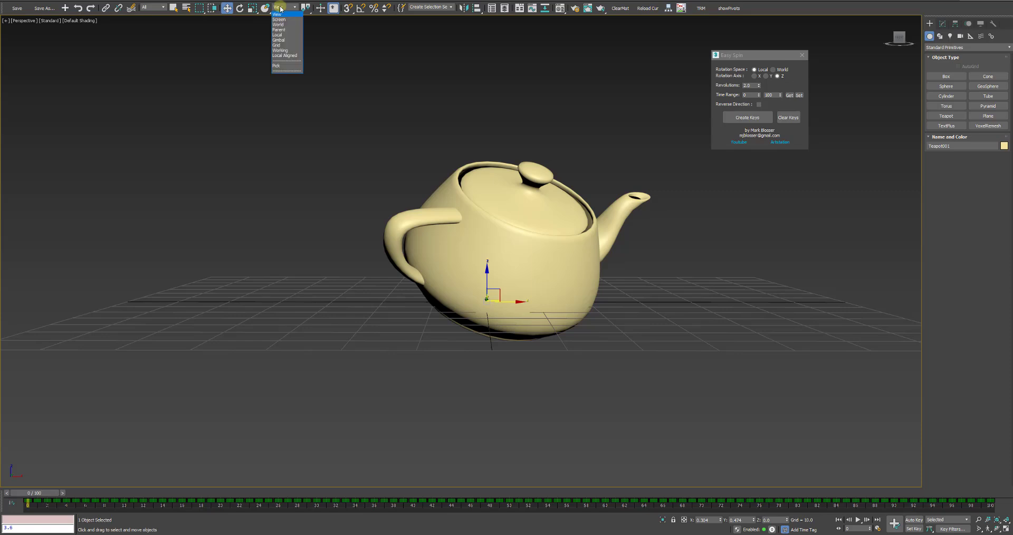
click(280, 35)
alt+middle_drag(498, 303, 495, 270)
key(/)
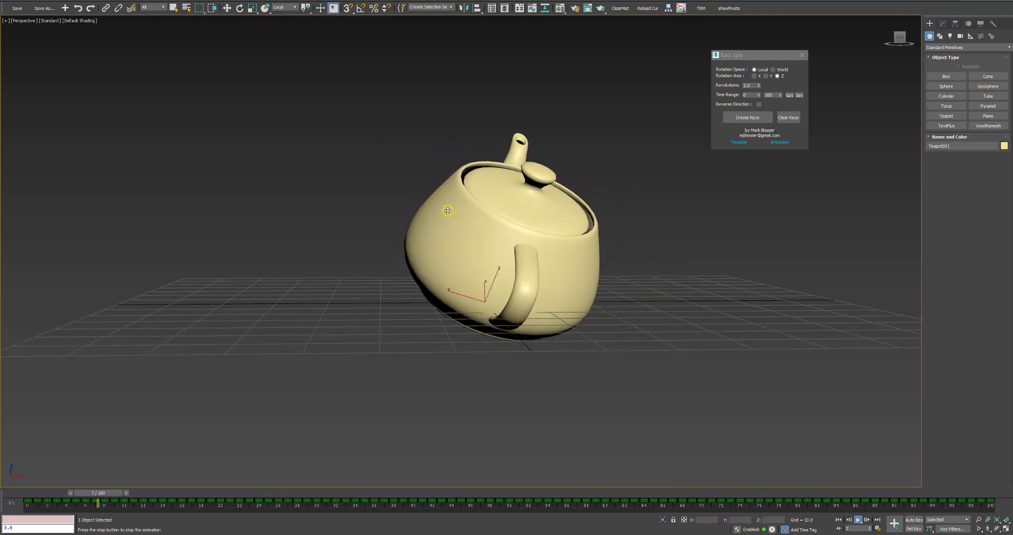
key(Escape)
Clear the teapot's keys, switch Easy Spin to World space, and set reference coordinates to View
key(w)
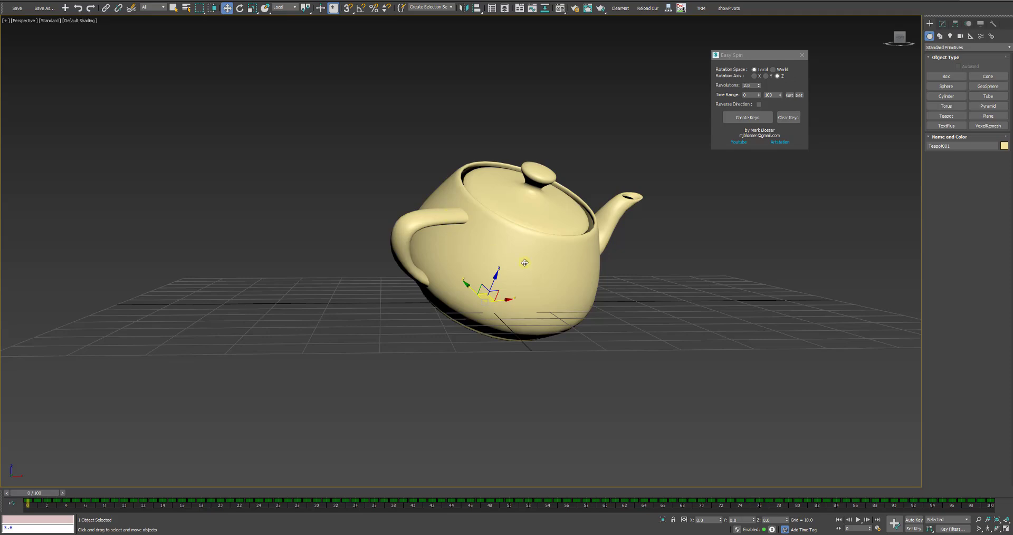
click(788, 117)
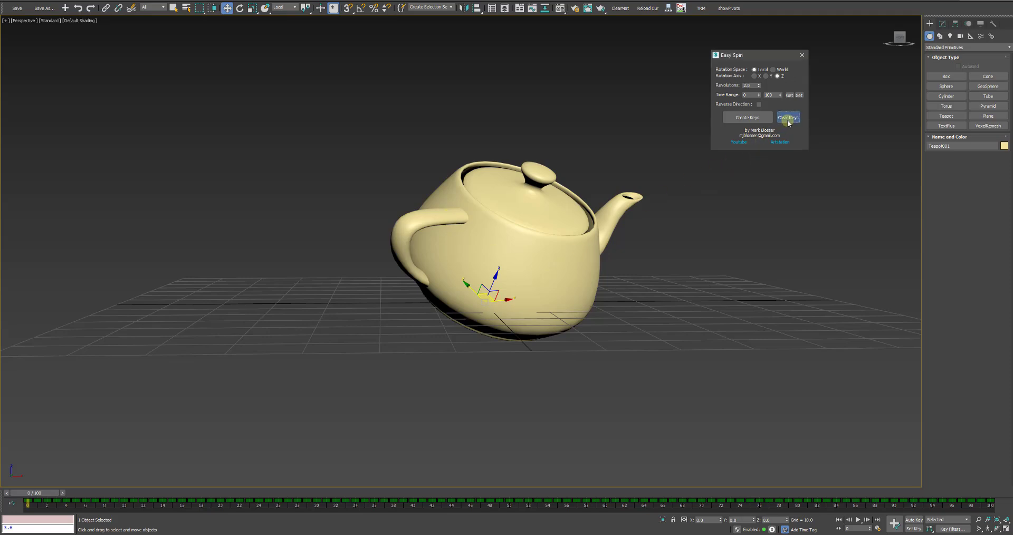
click(774, 69)
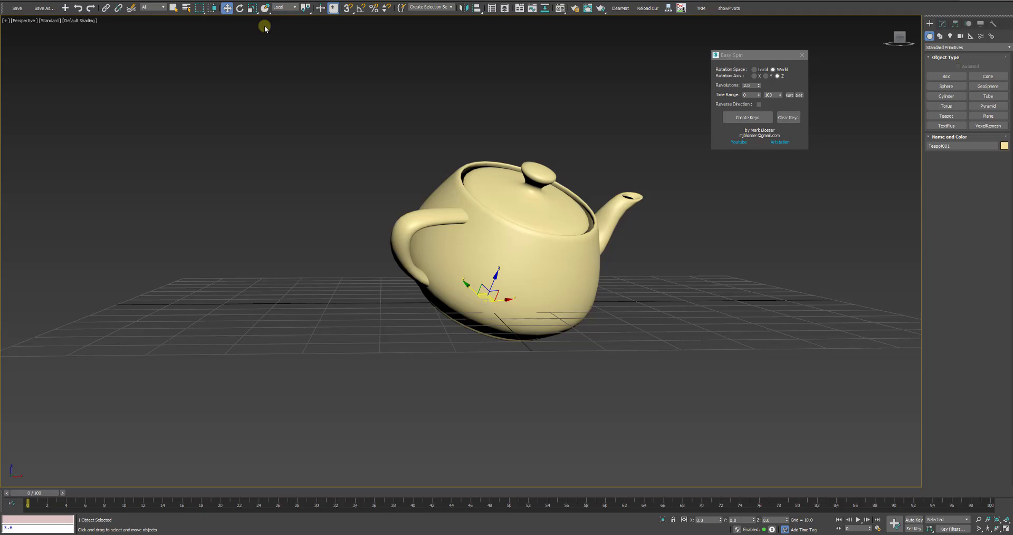
click(285, 8)
click(279, 13)
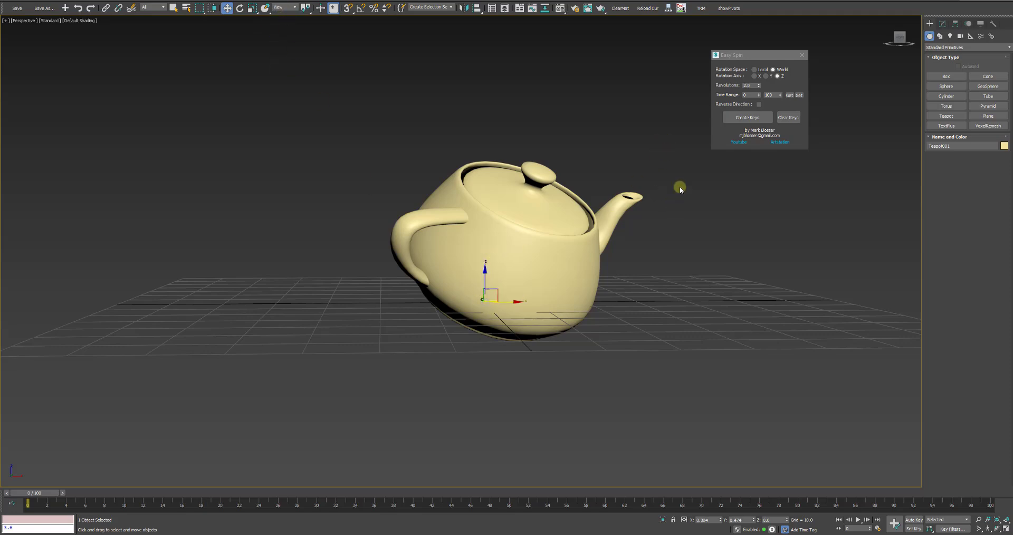
Create world-Z spin keys for the tilted teapot and play them back
click(736, 117)
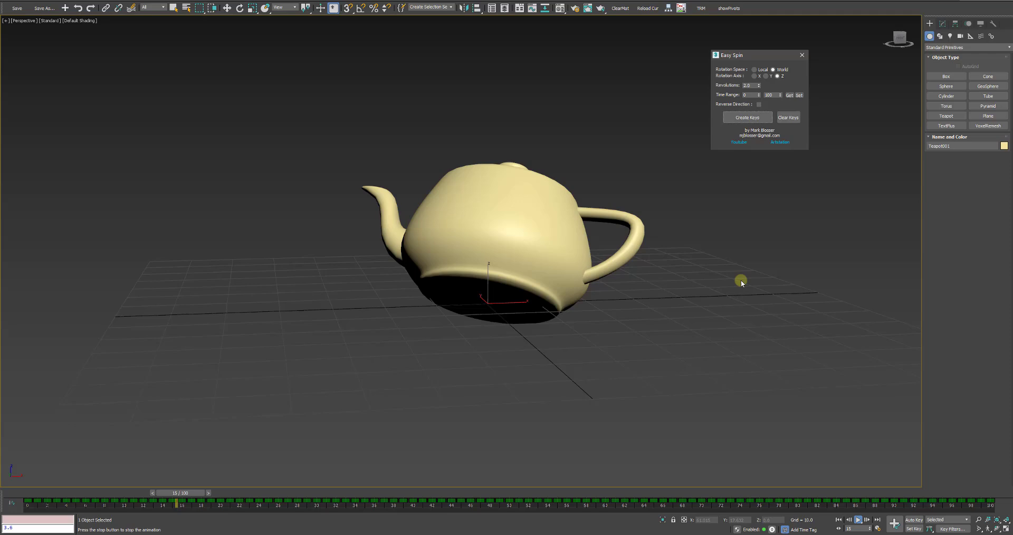
click(757, 77)
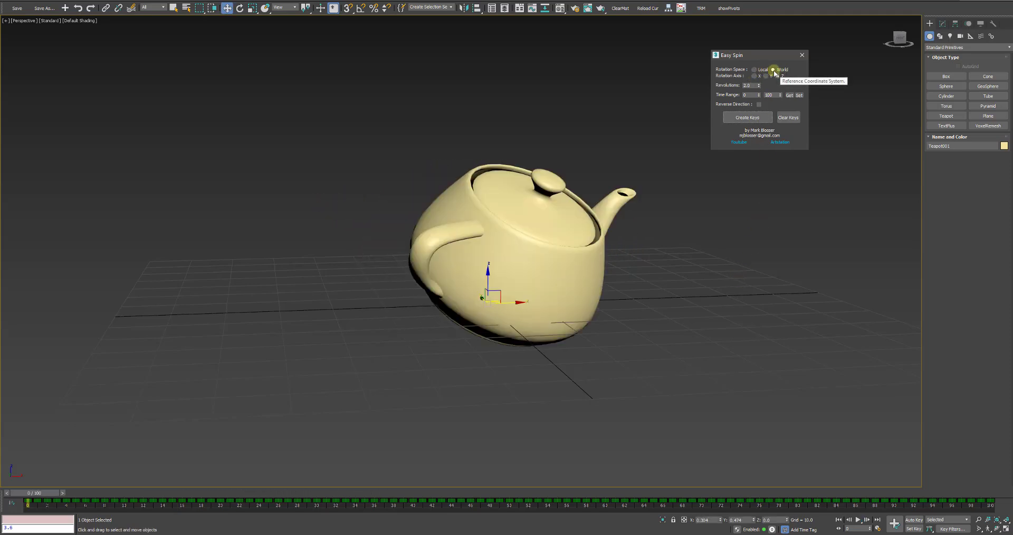
scroll(649, 296, up, 3)
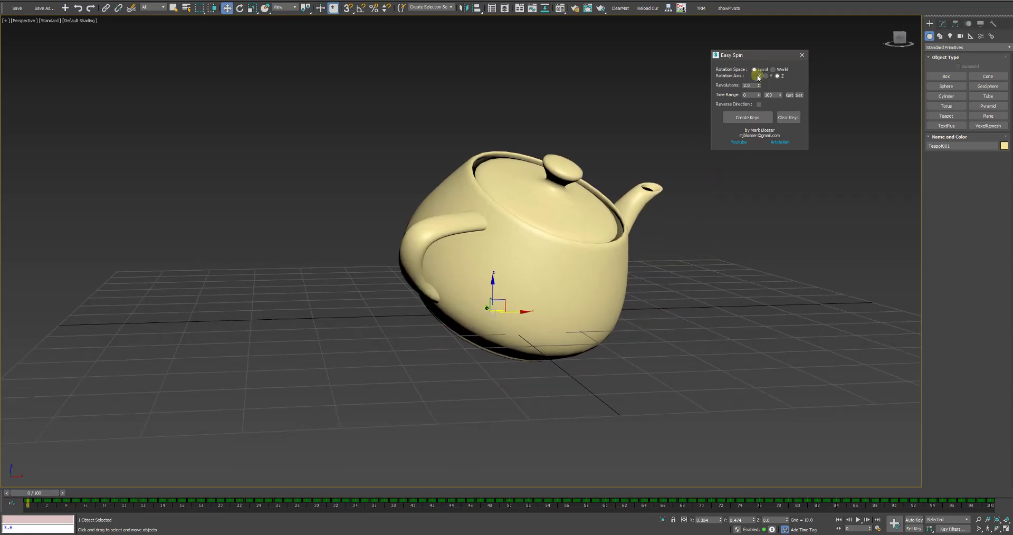
drag(754, 56, 767, 57)
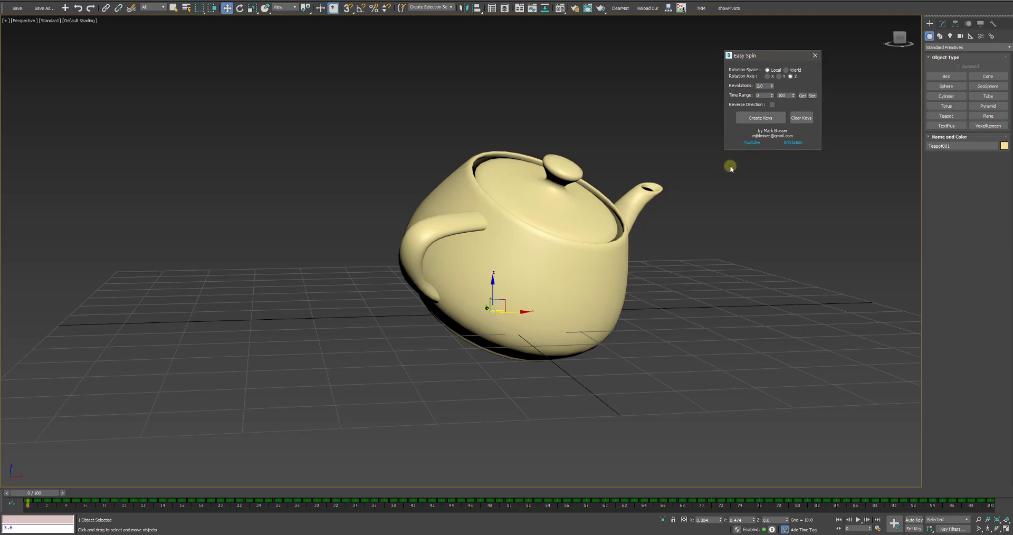